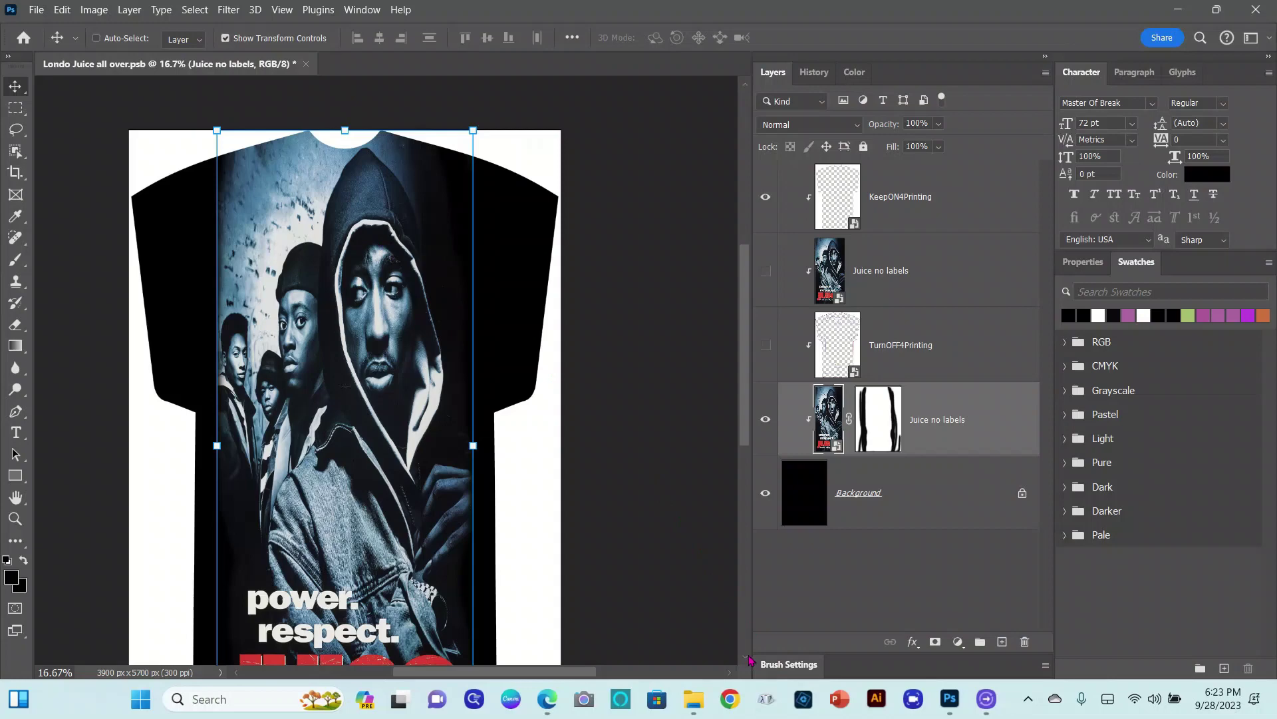
# - Open Print Settings for the Juice shirt design with the Epson ET-8550 as printer
pyautogui.scroll(-5, 748, 661)
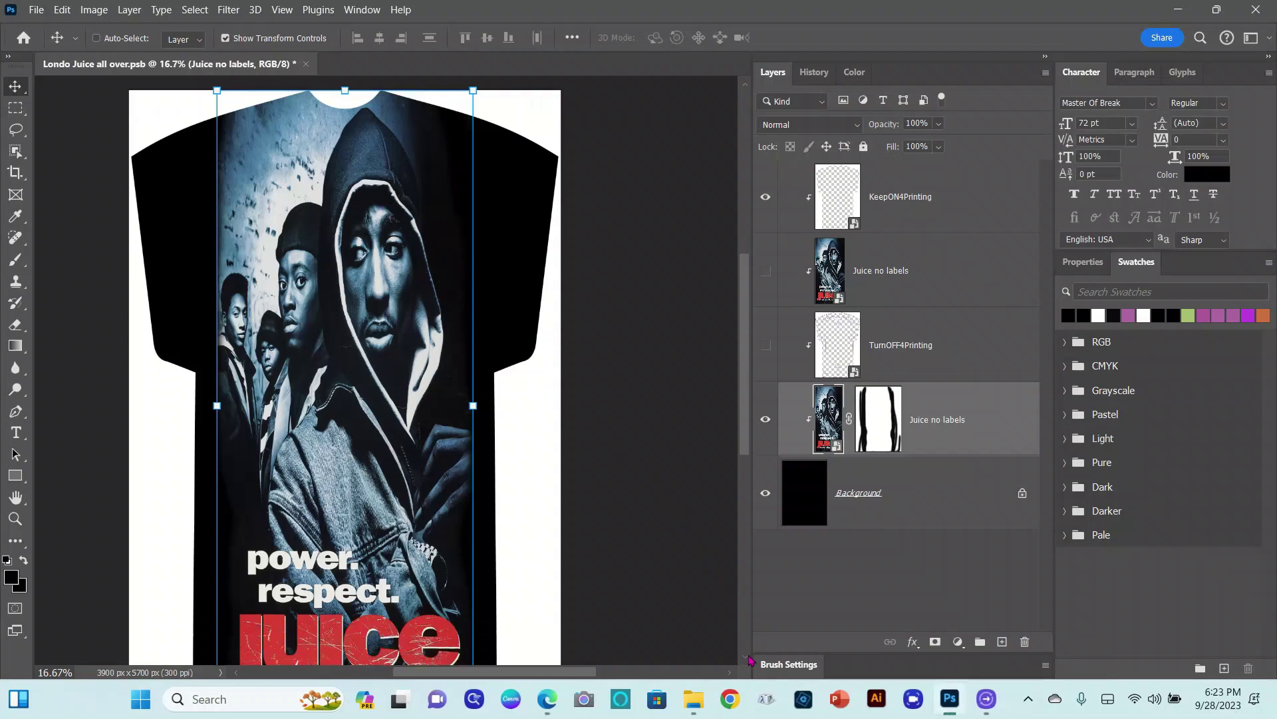
pyautogui.scroll(-1, 748, 661)
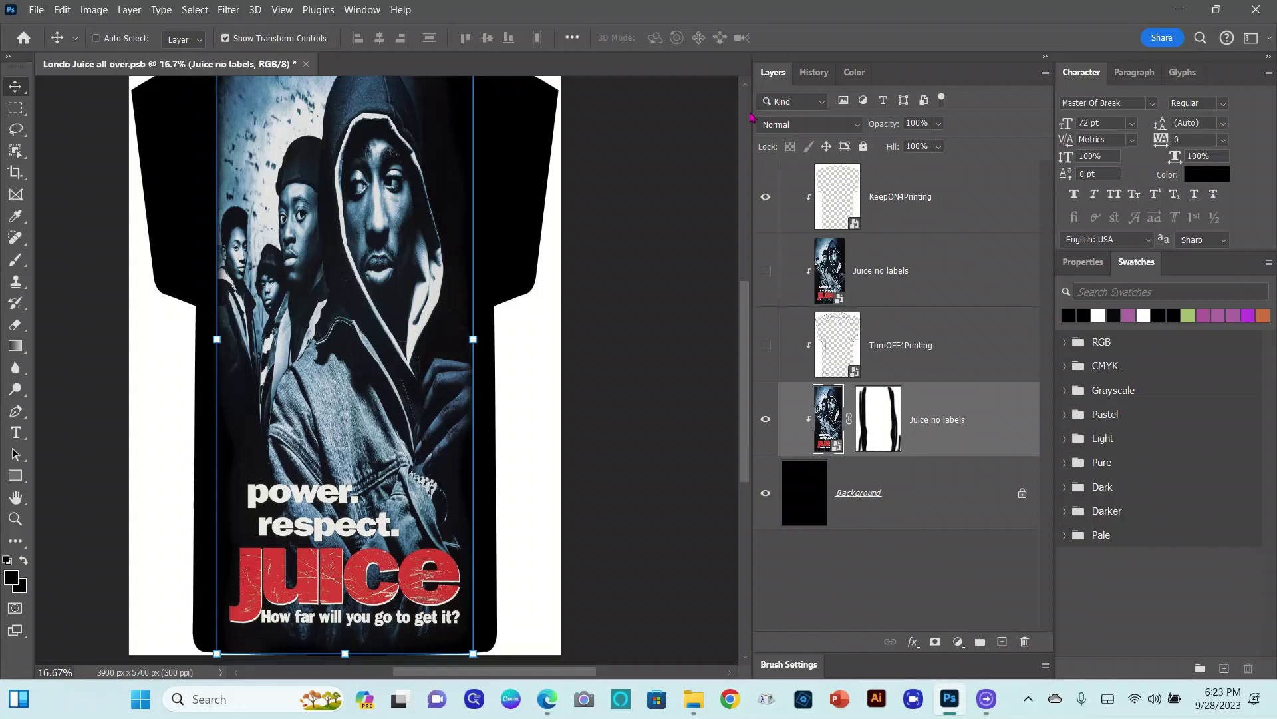
pyautogui.scroll(3, 746, 88)
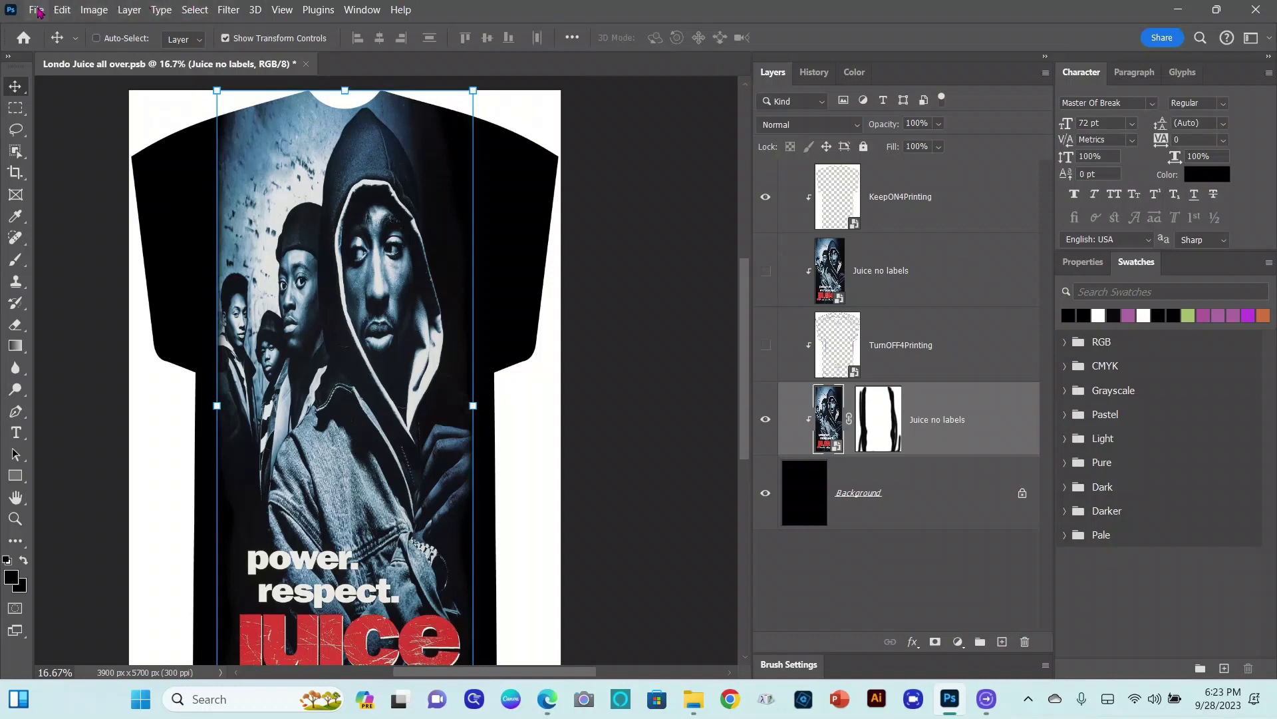
pyautogui.click(37, 10)
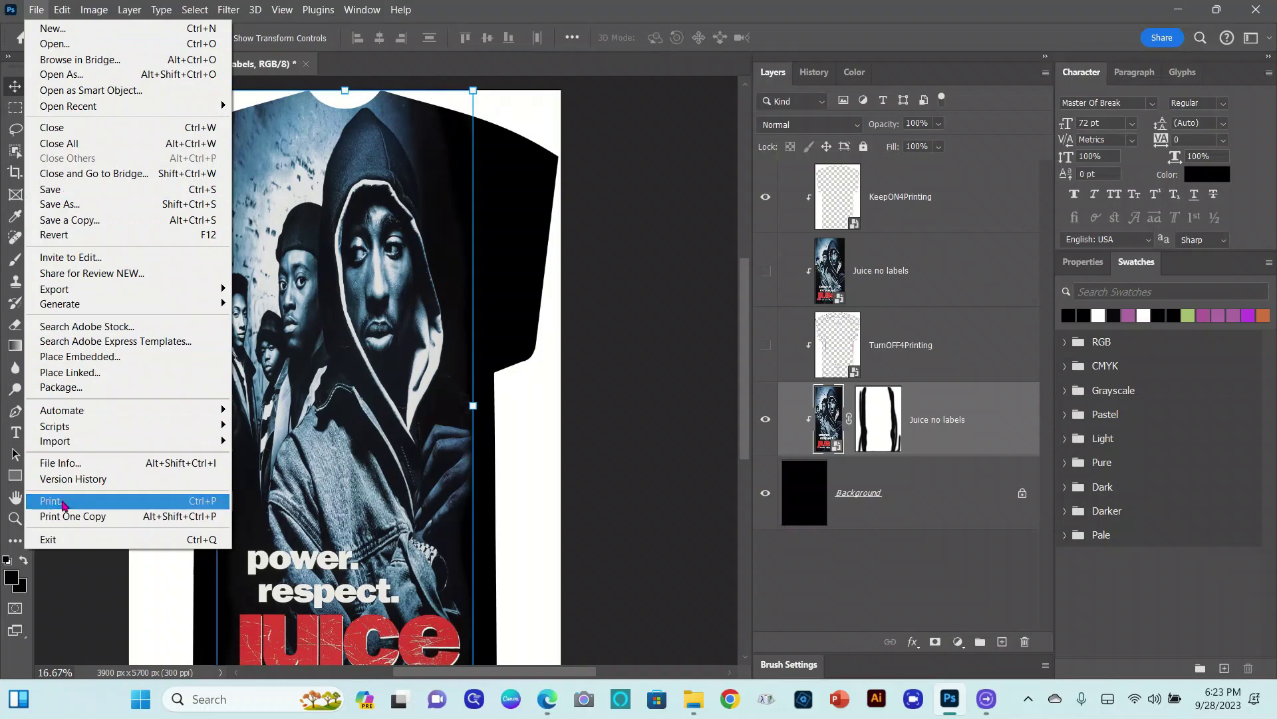
pyautogui.click(65, 503)
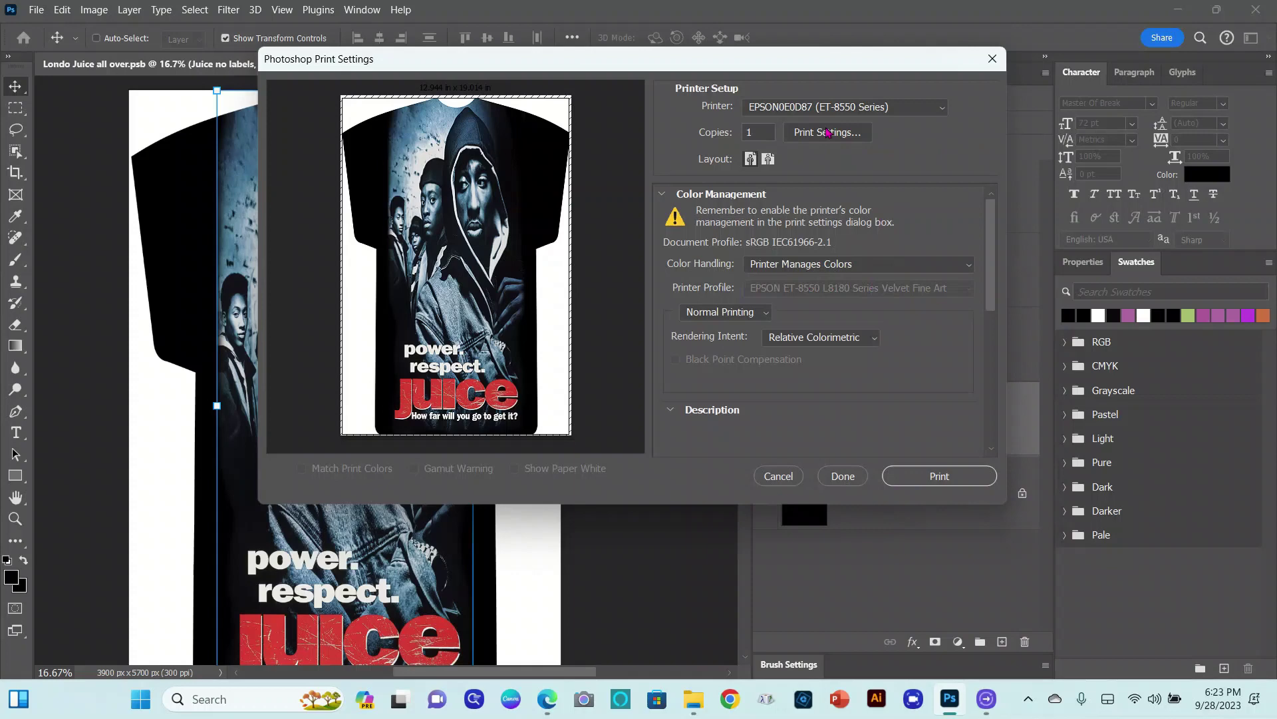
# - Open the ET-8550 properties: Super B 13 x 19 in Premium Presentation Matte, High quality, 2x2 Poster
pyautogui.click(828, 133)
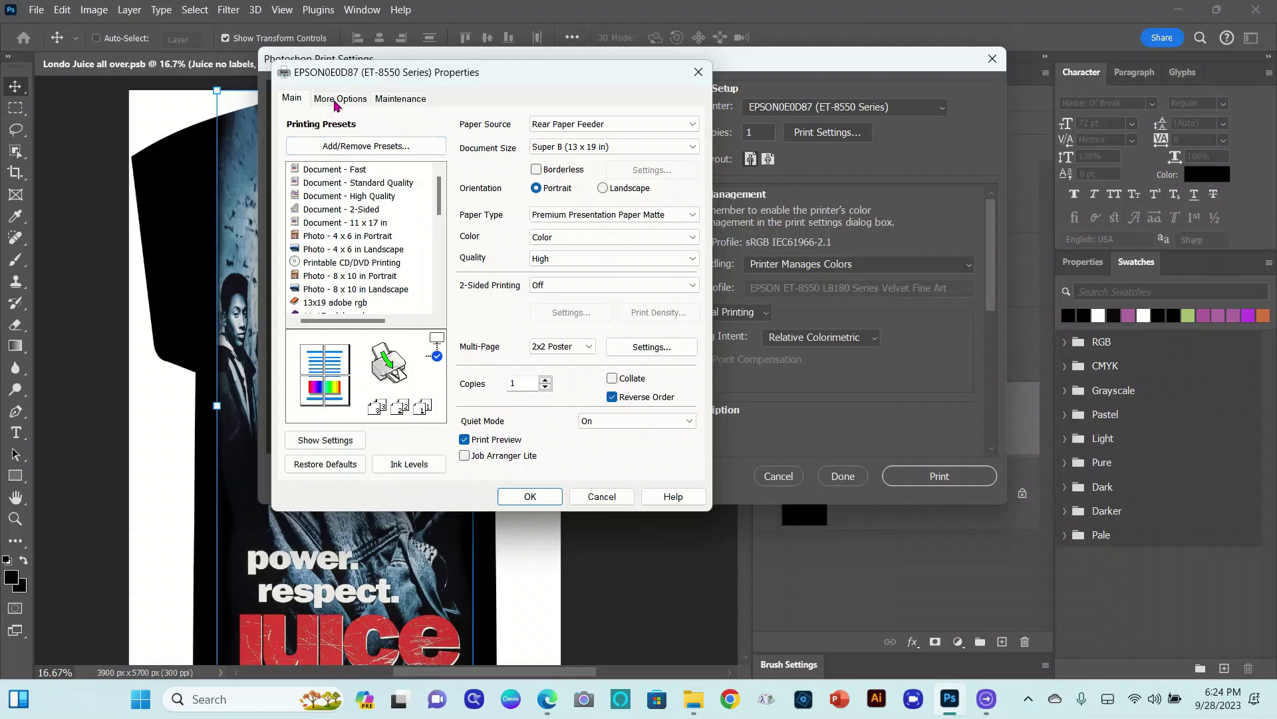
# - Show the driver's More Options page, with Mirror Image enabled and Custom color correction
pyautogui.click(336, 103)
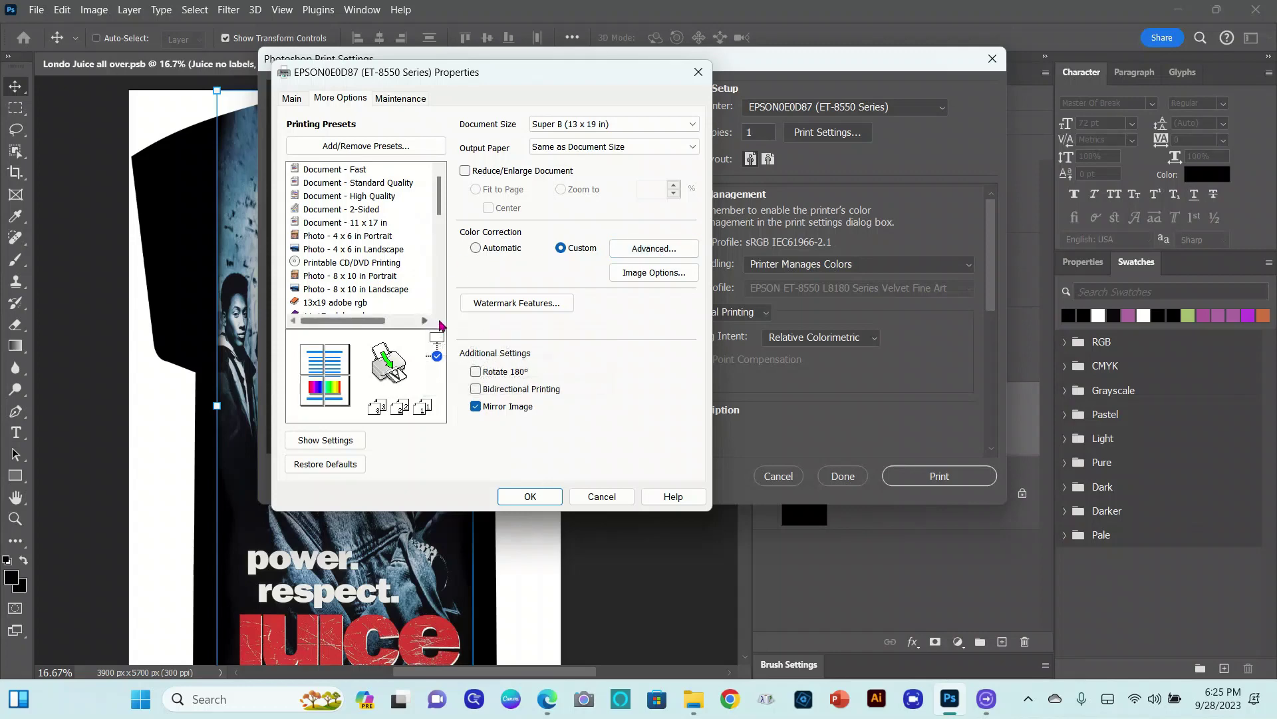
pyautogui.scroll(-2, 439, 240)
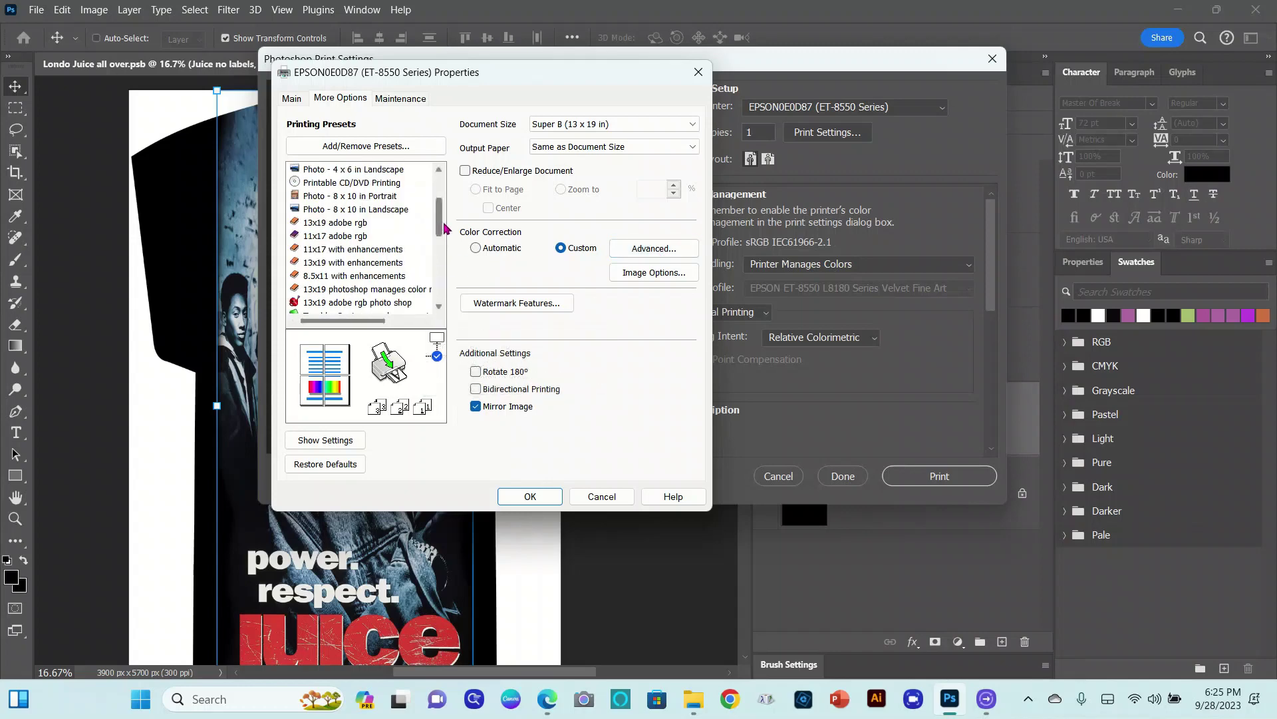
pyautogui.scroll(-6, 444, 228)
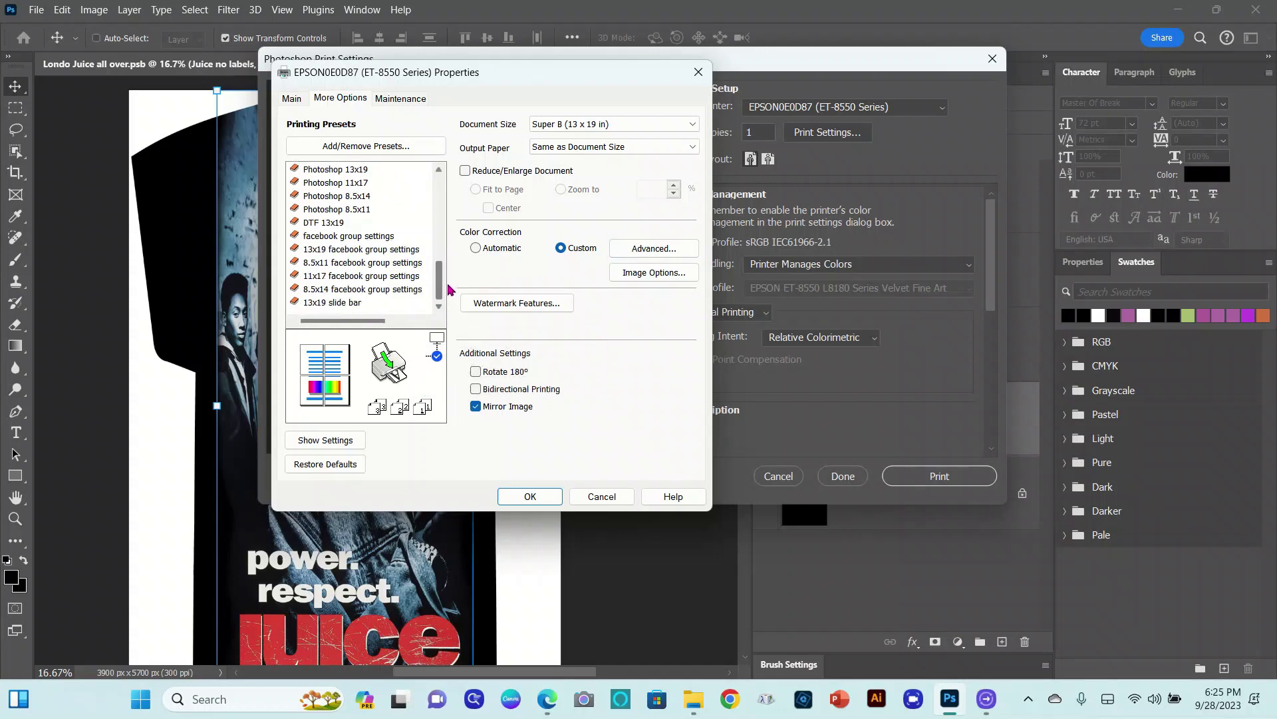
pyautogui.scroll(2, 447, 279)
pyautogui.scroll(5, 447, 267)
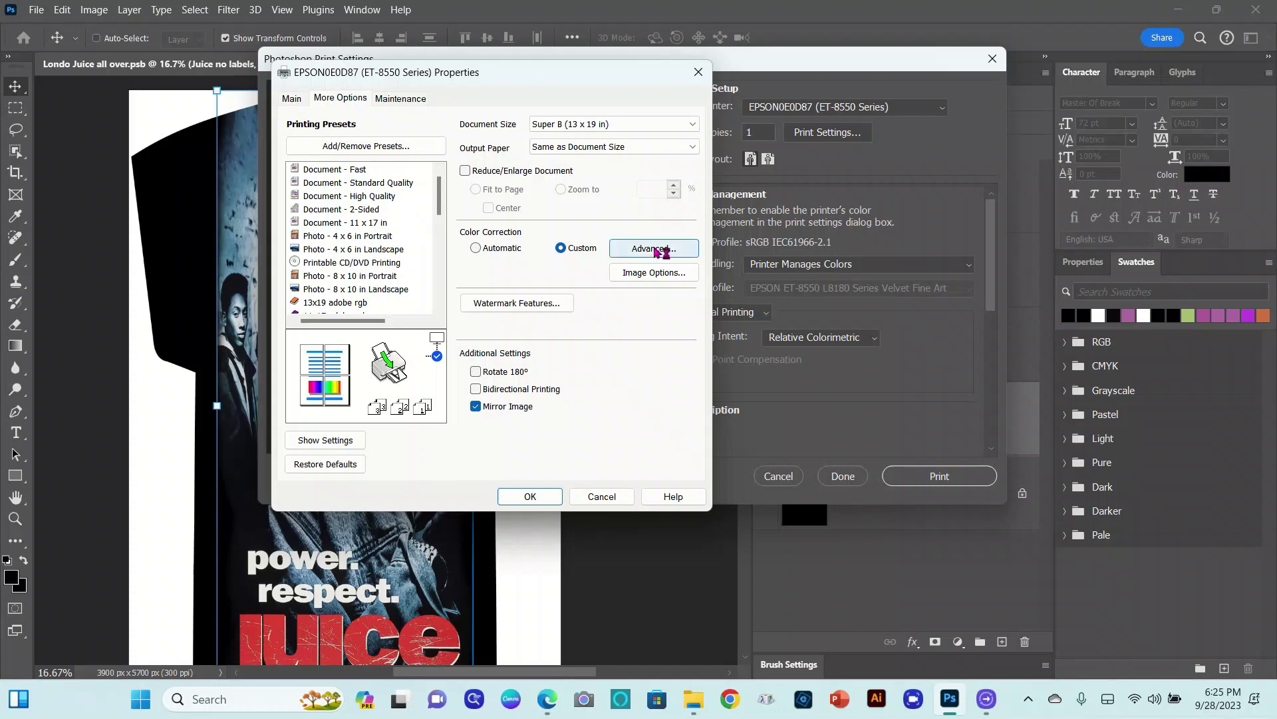
pyautogui.click(655, 250)
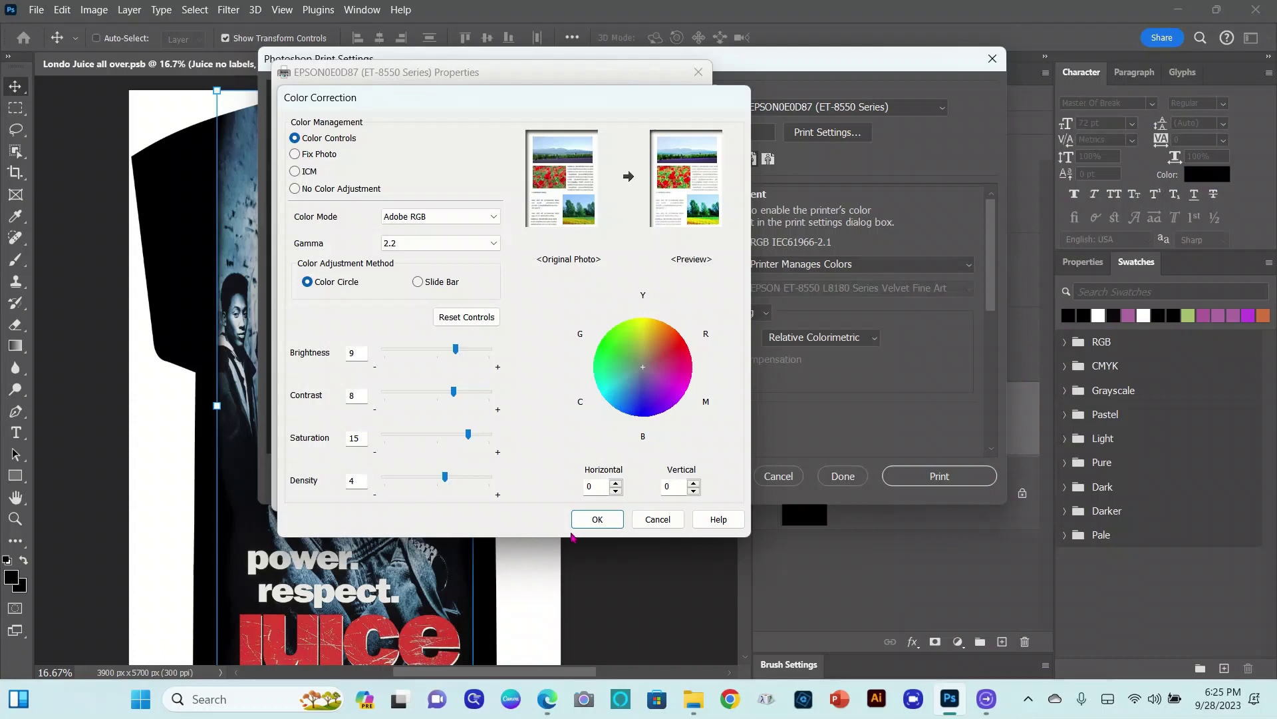
# - Accept the colour correction and driver properties, returning to Photoshop Print Settings
pyautogui.click(597, 521)
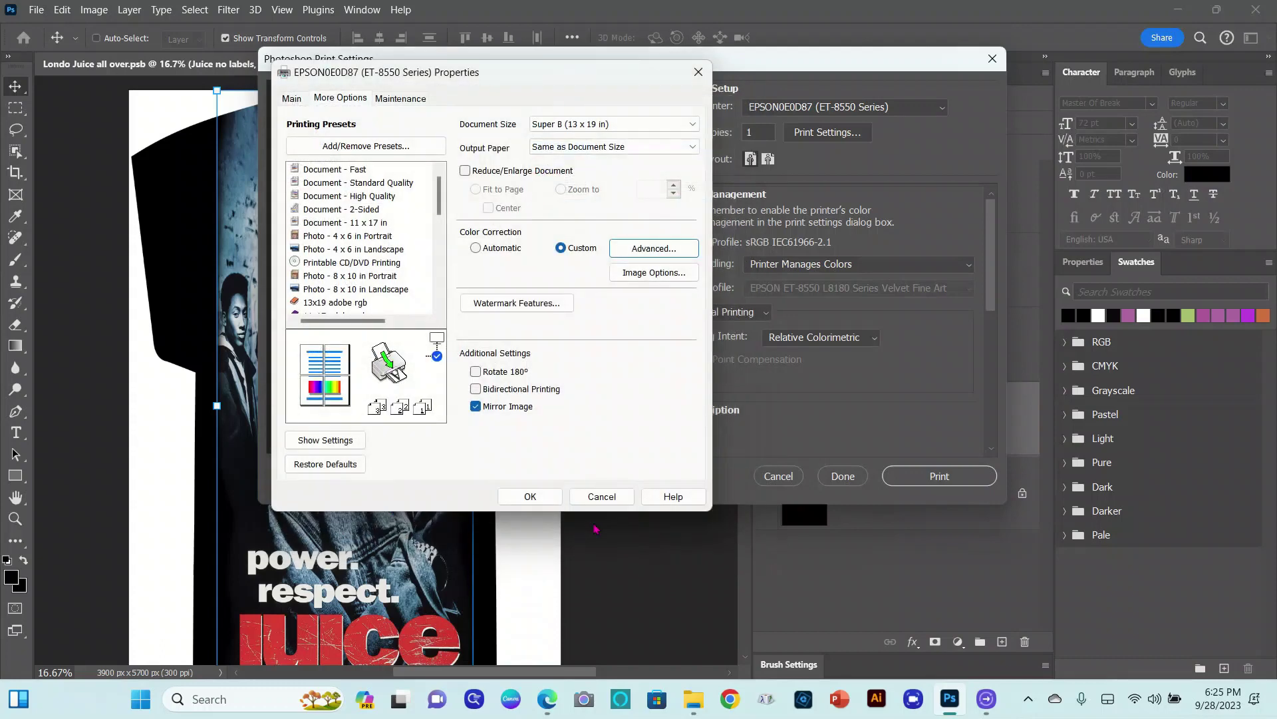
pyautogui.click(530, 496)
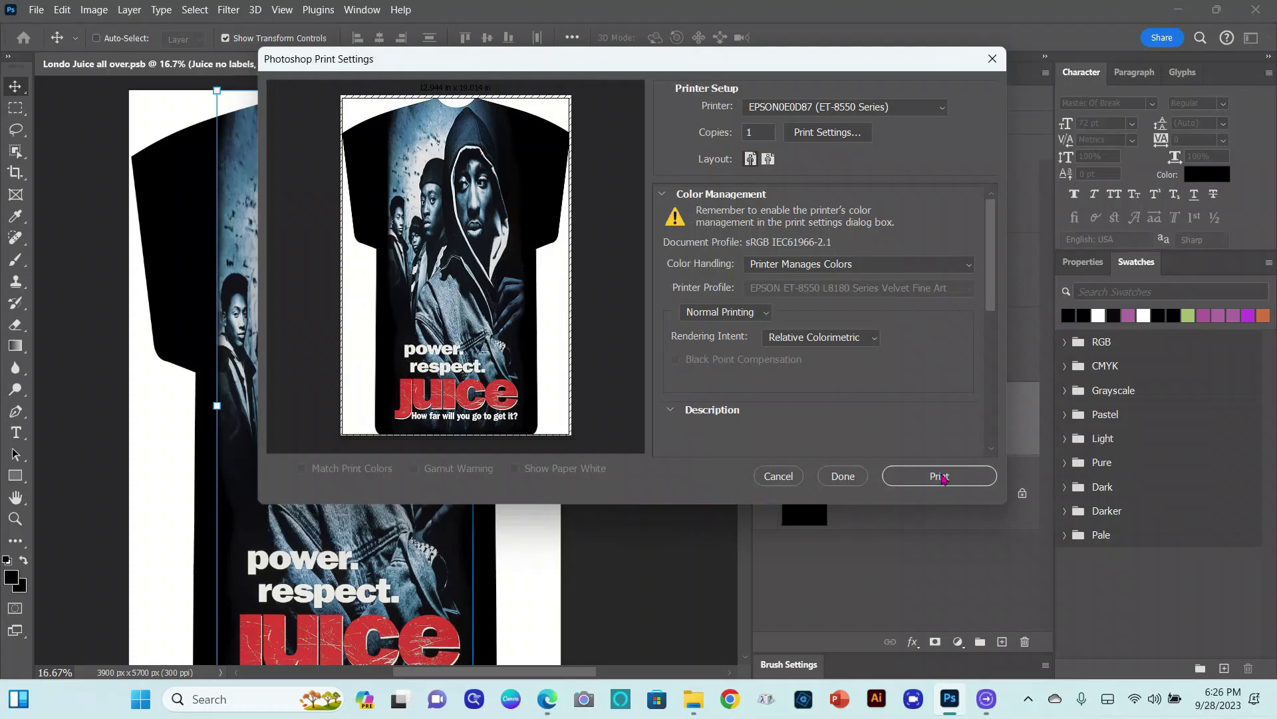
# - Print to Epson Print Preview, inspect poster pages 1–4, then close the Poster window and preview
pyautogui.click(942, 476)
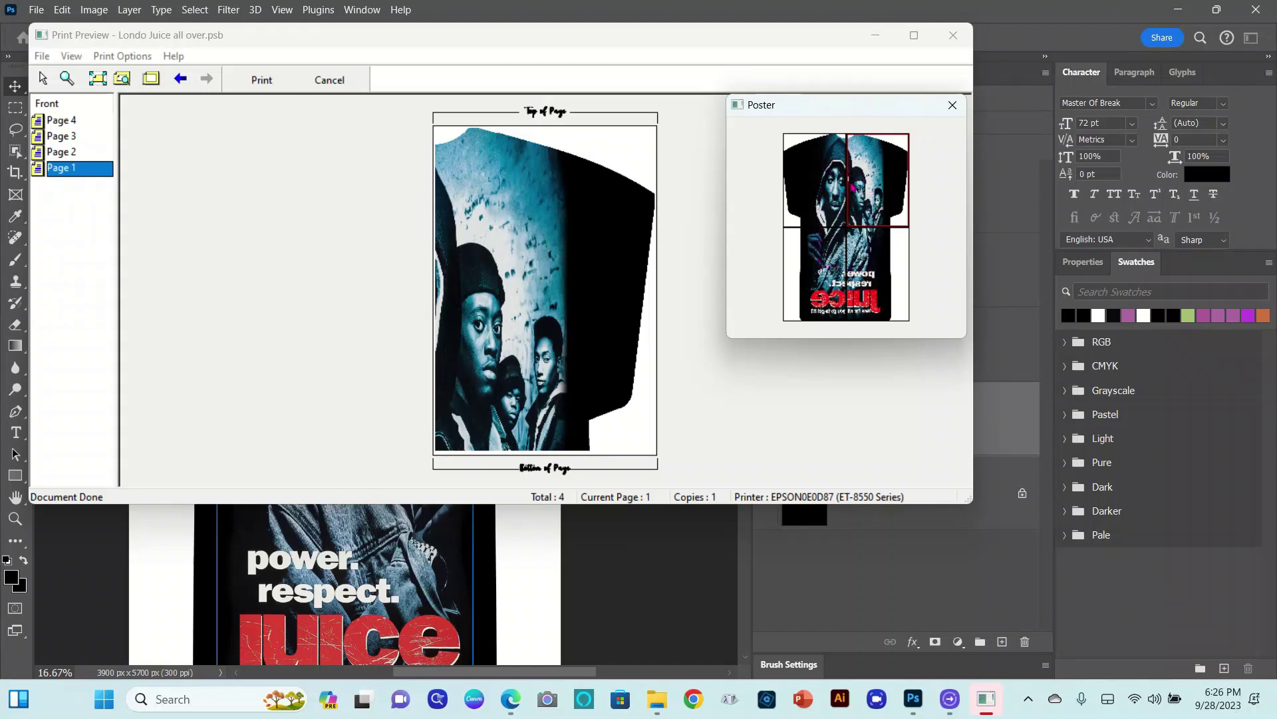
pyautogui.click(818, 185)
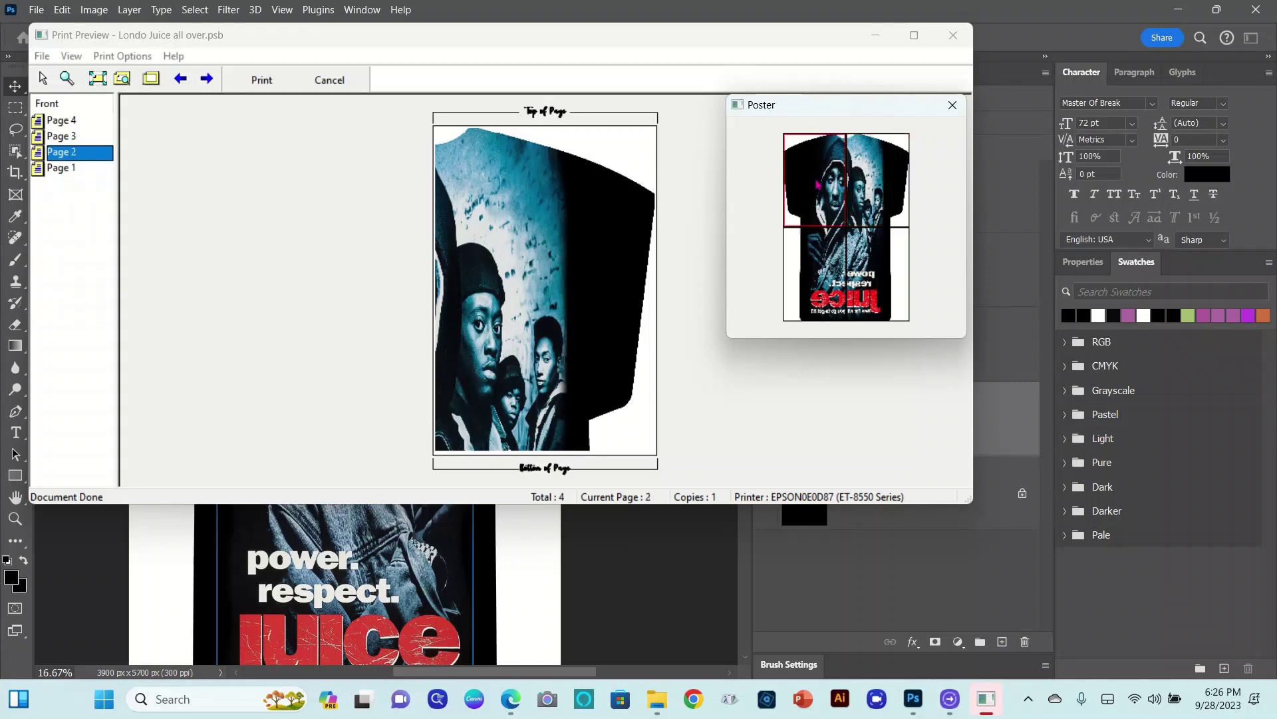
pyautogui.click(883, 191)
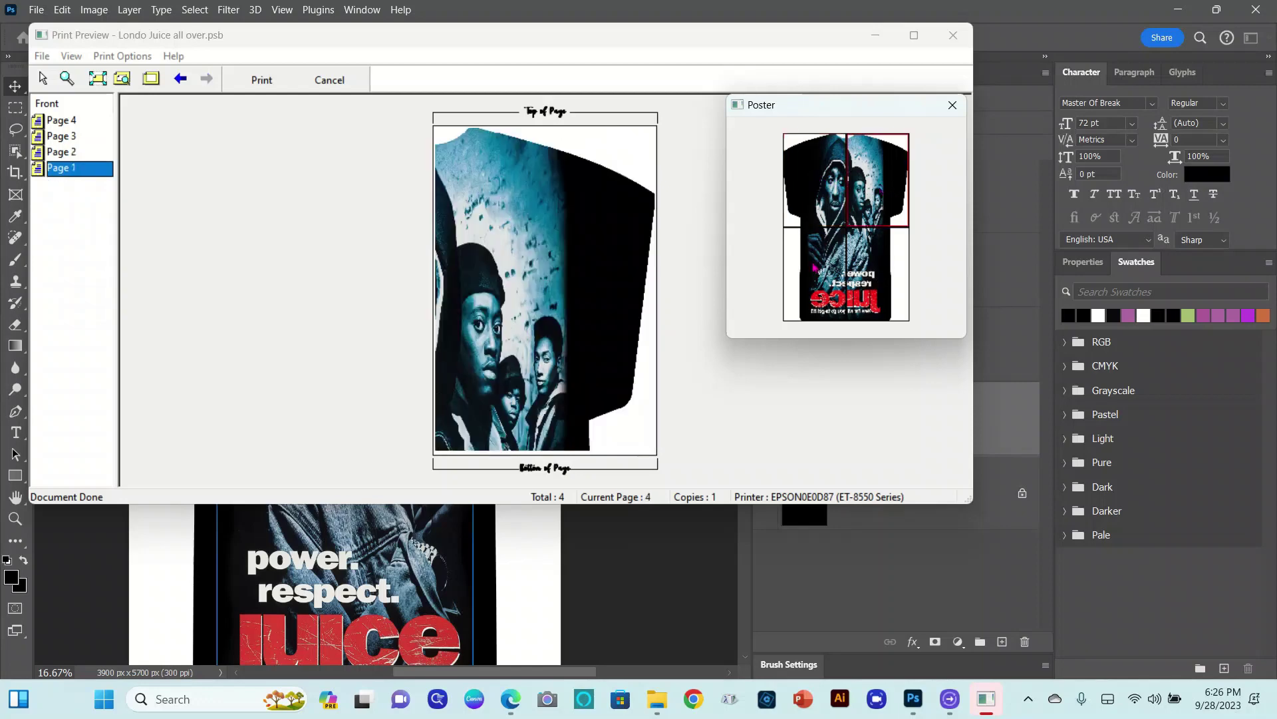
pyautogui.click(814, 268)
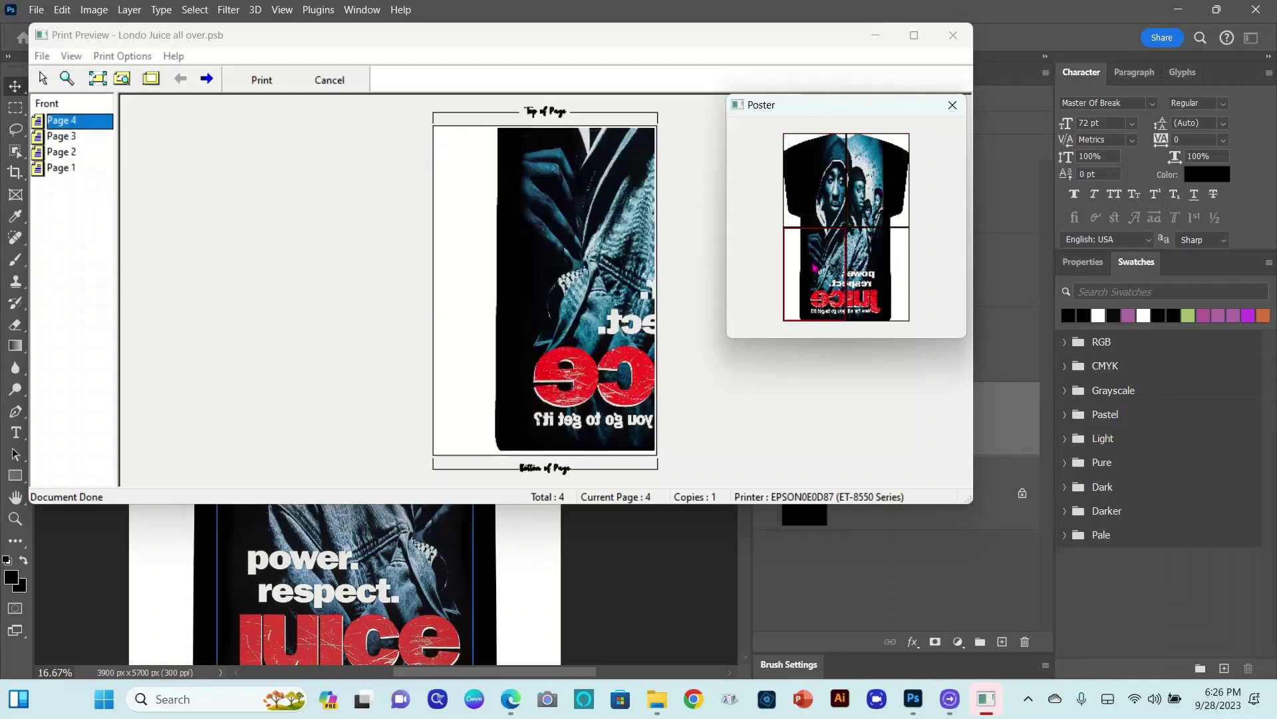
pyautogui.click(882, 268)
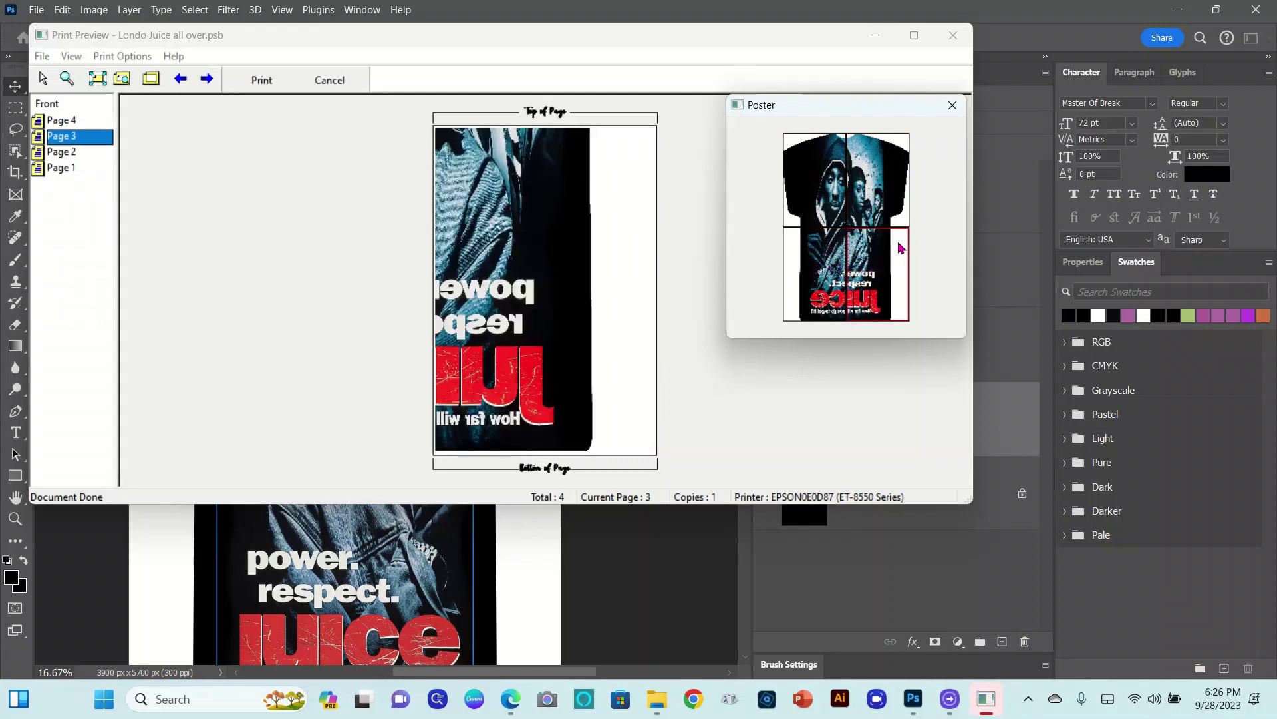
pyautogui.click(952, 105)
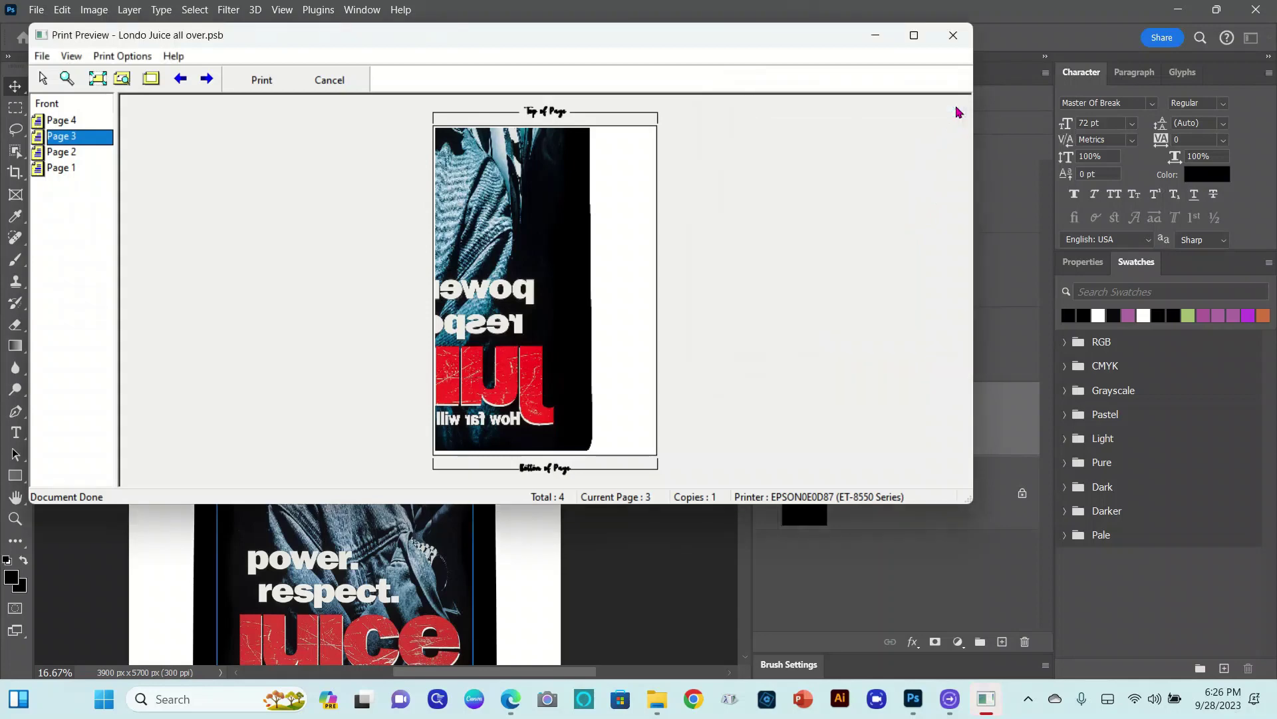
pyautogui.click(953, 36)
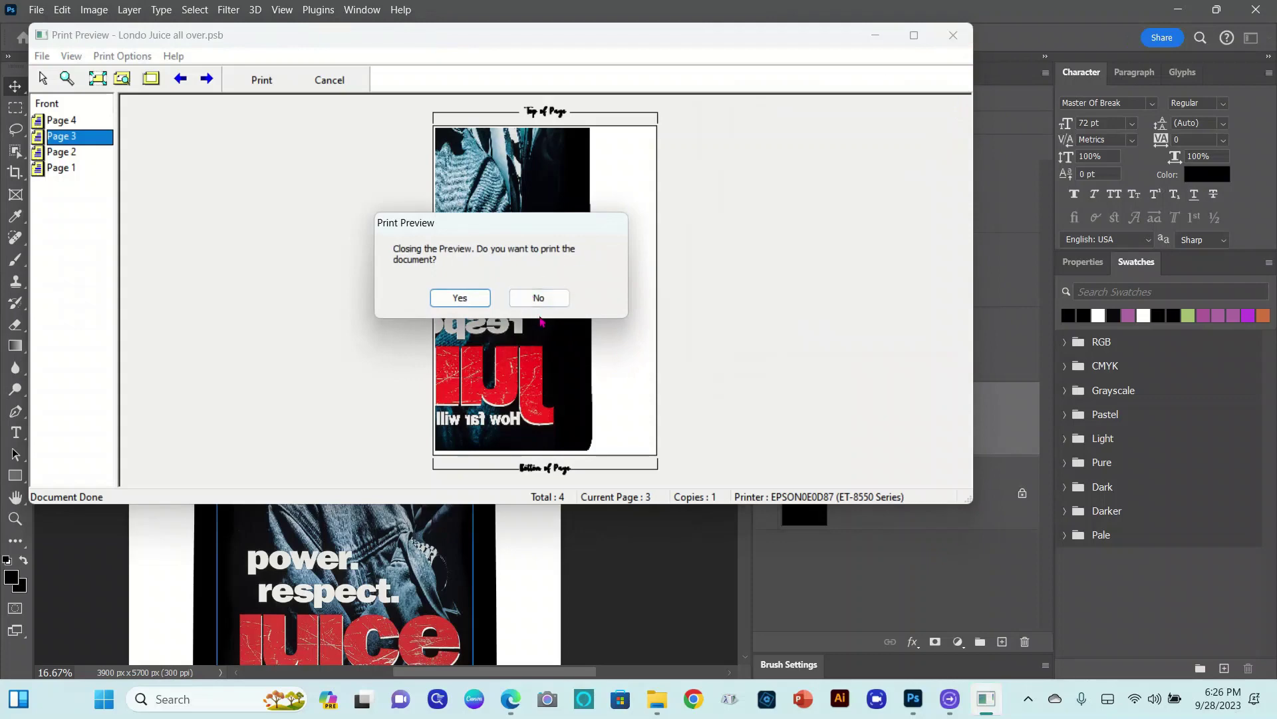
# - Decline printing and bring the Photoshop Juice T-shirt mockup back to the front
pyautogui.click(539, 298)
pyautogui.hotkey('alt', 'Tab')
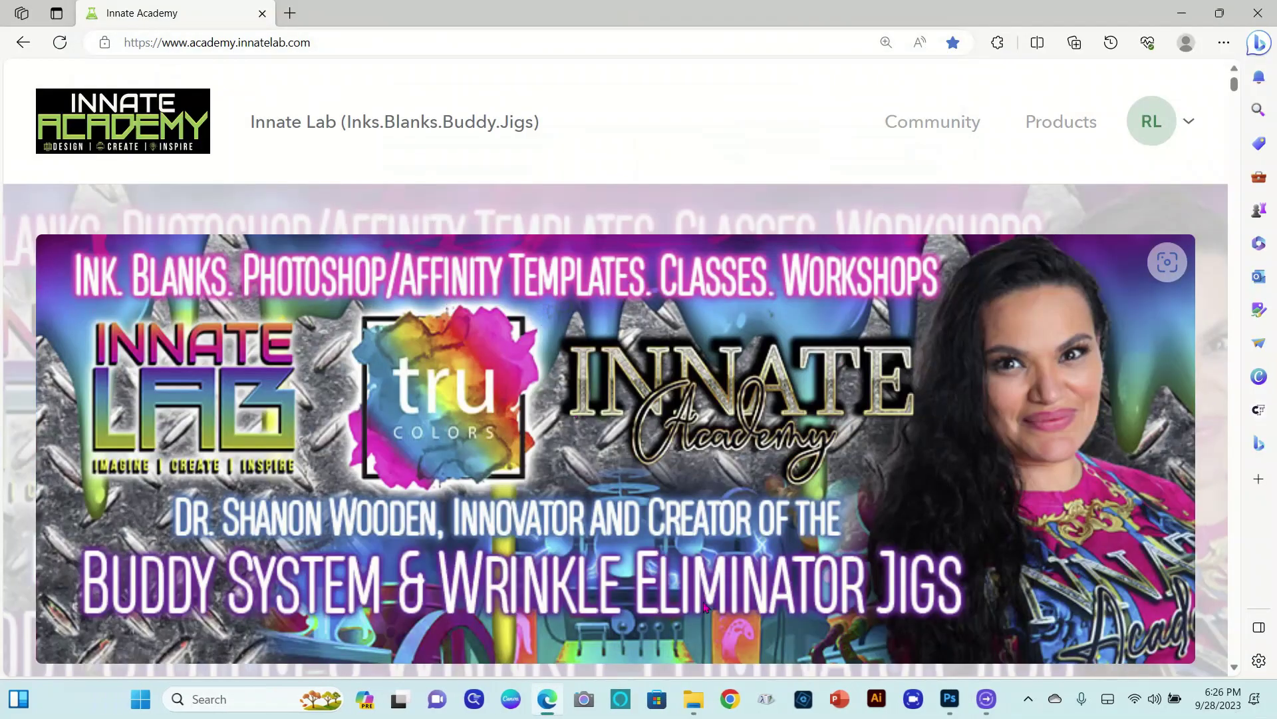
pyautogui.click(950, 700)
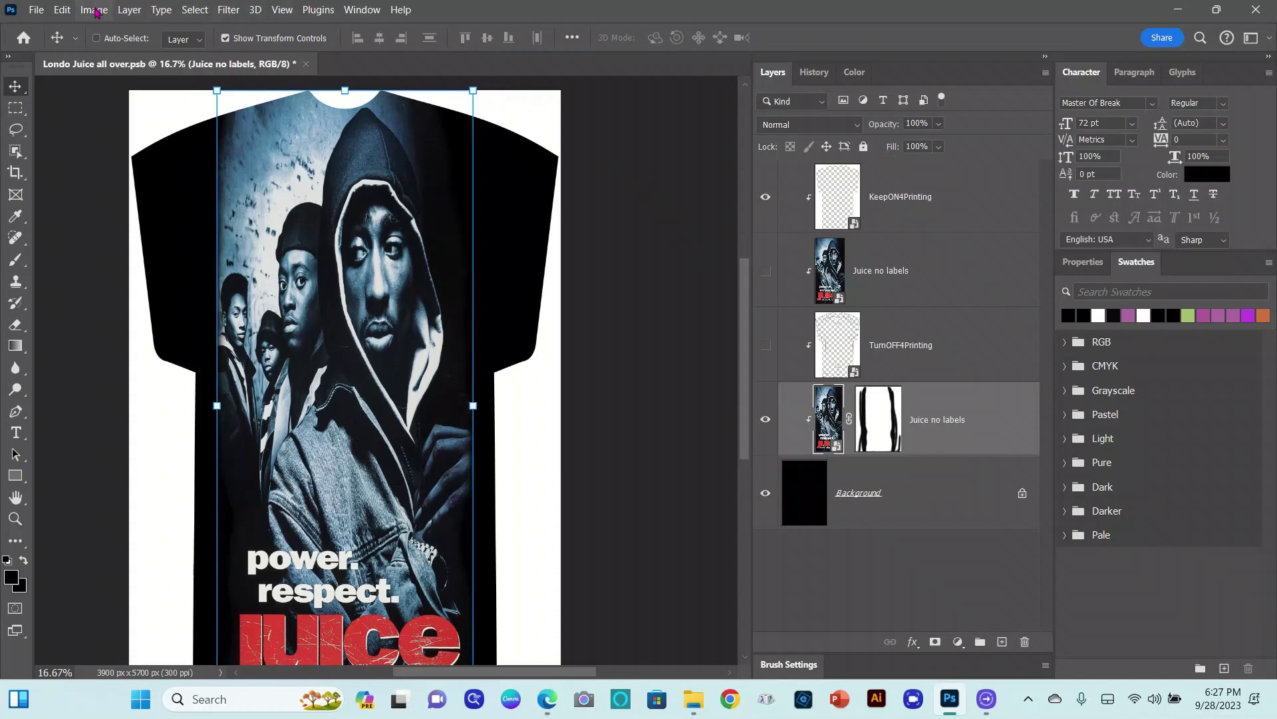
# - Confirm the image size is 13 x 19 in at 300 ppi
pyautogui.click(96, 10)
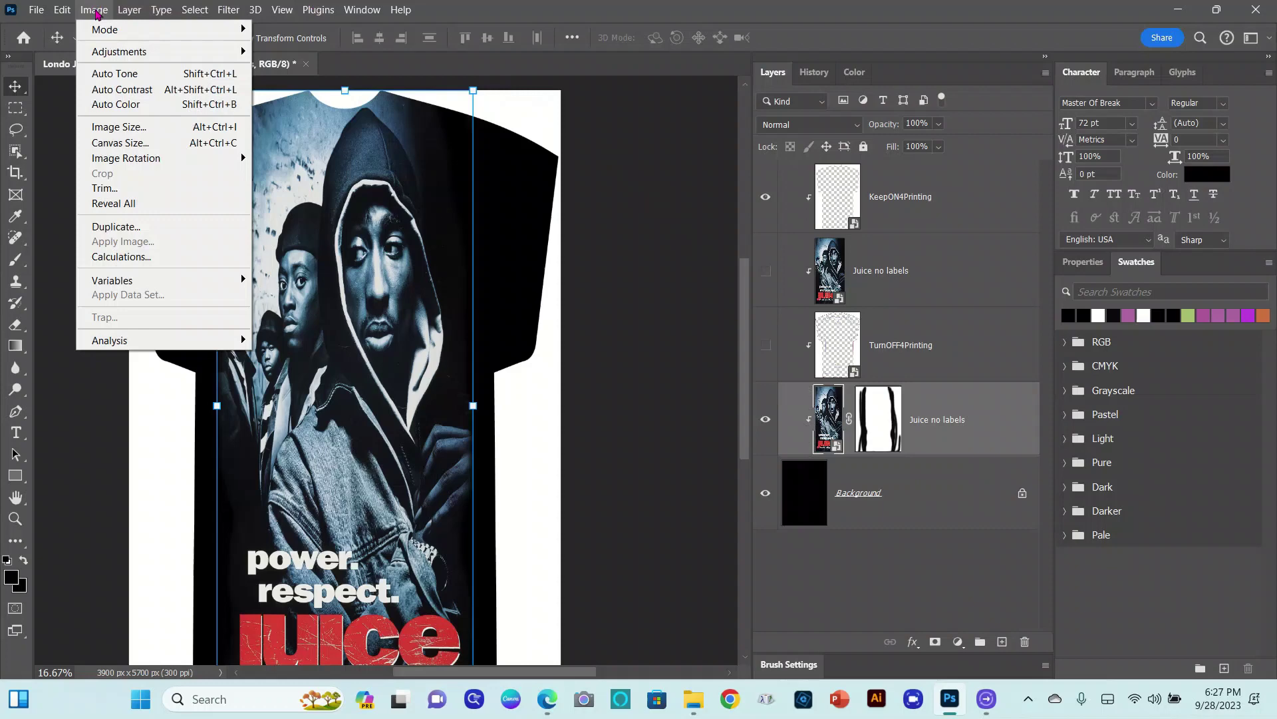
pyautogui.click(126, 132)
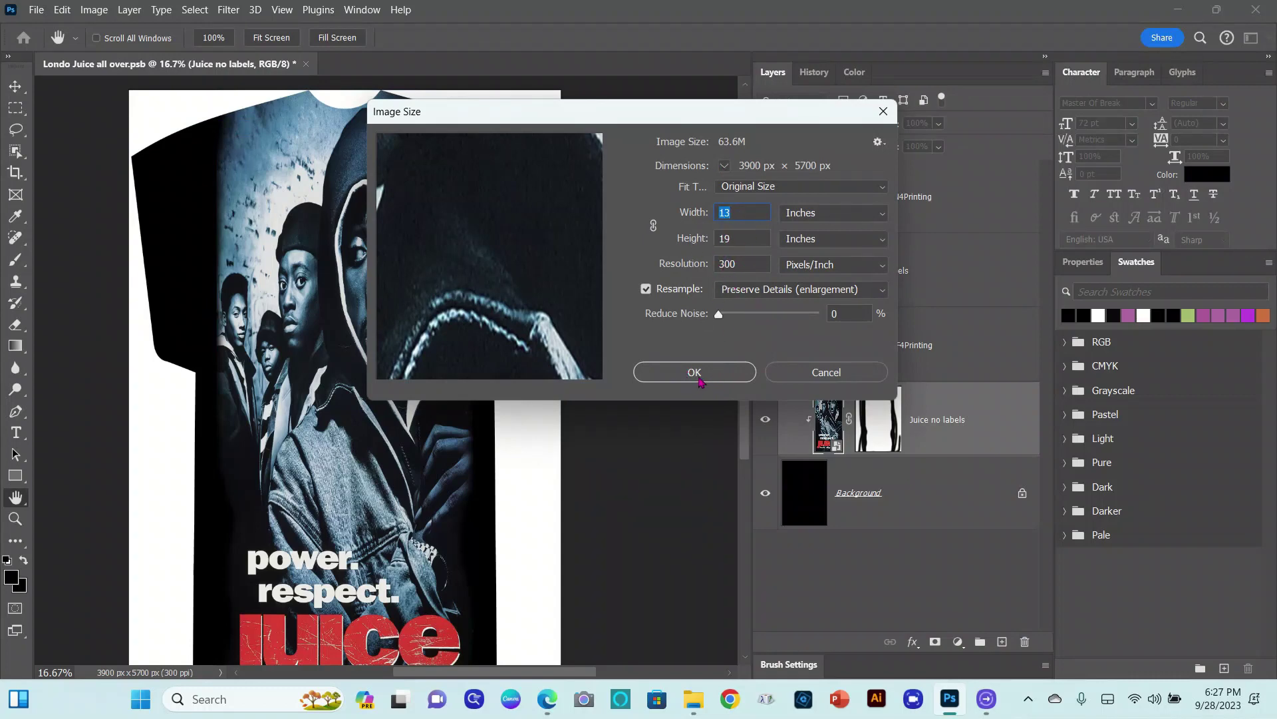
pyautogui.click(695, 373)
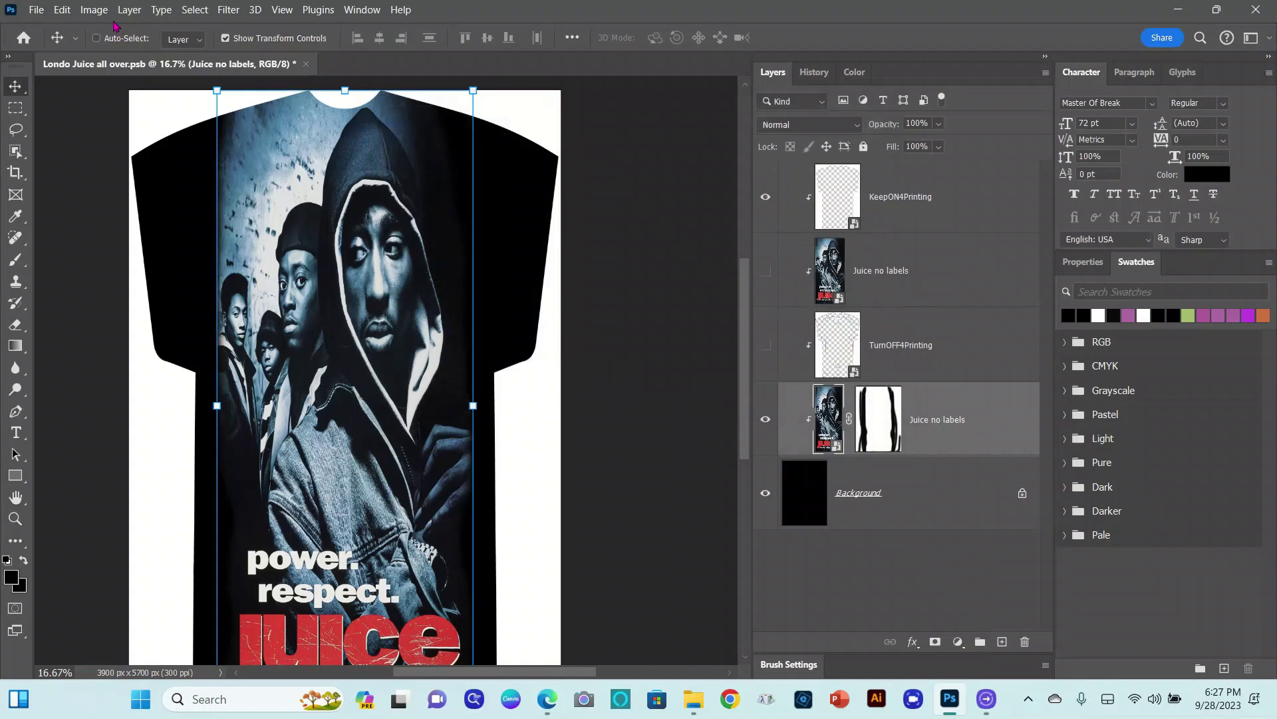
# - Enlarge the canvas by a relative 13 x 19 pixels to 3913 x 5719 px
pyautogui.click(94, 10)
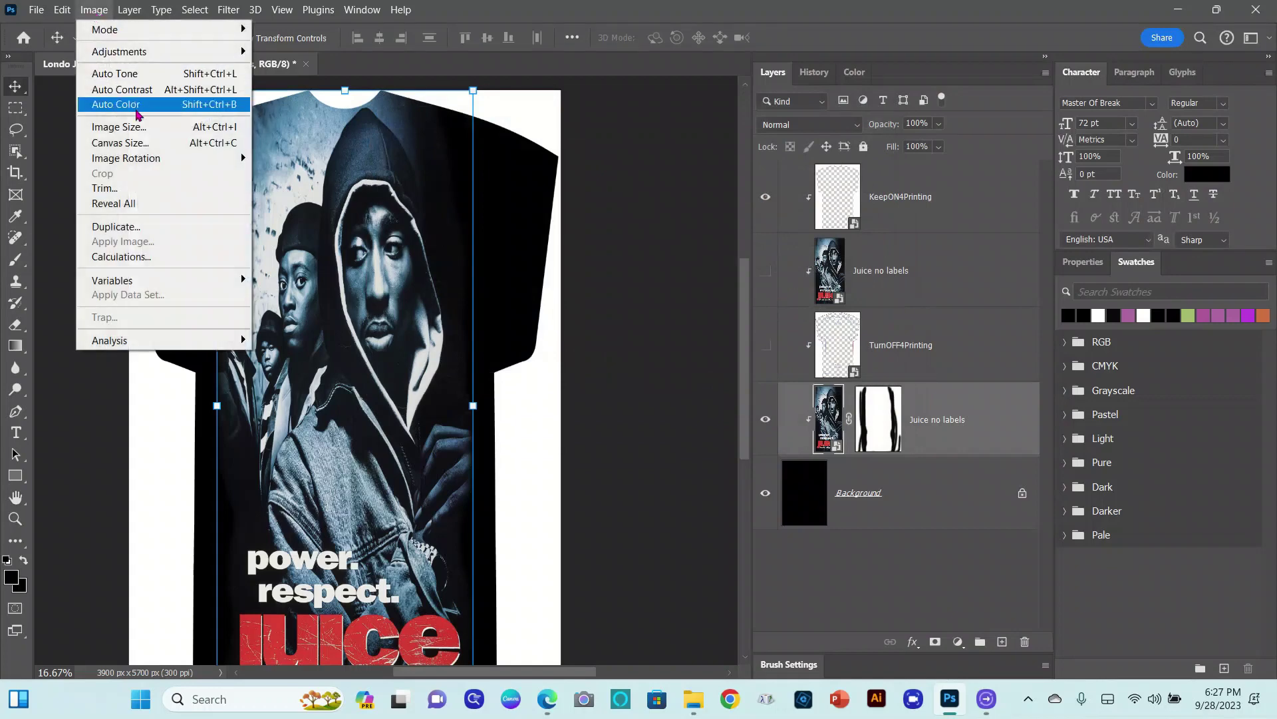
pyautogui.click(136, 143)
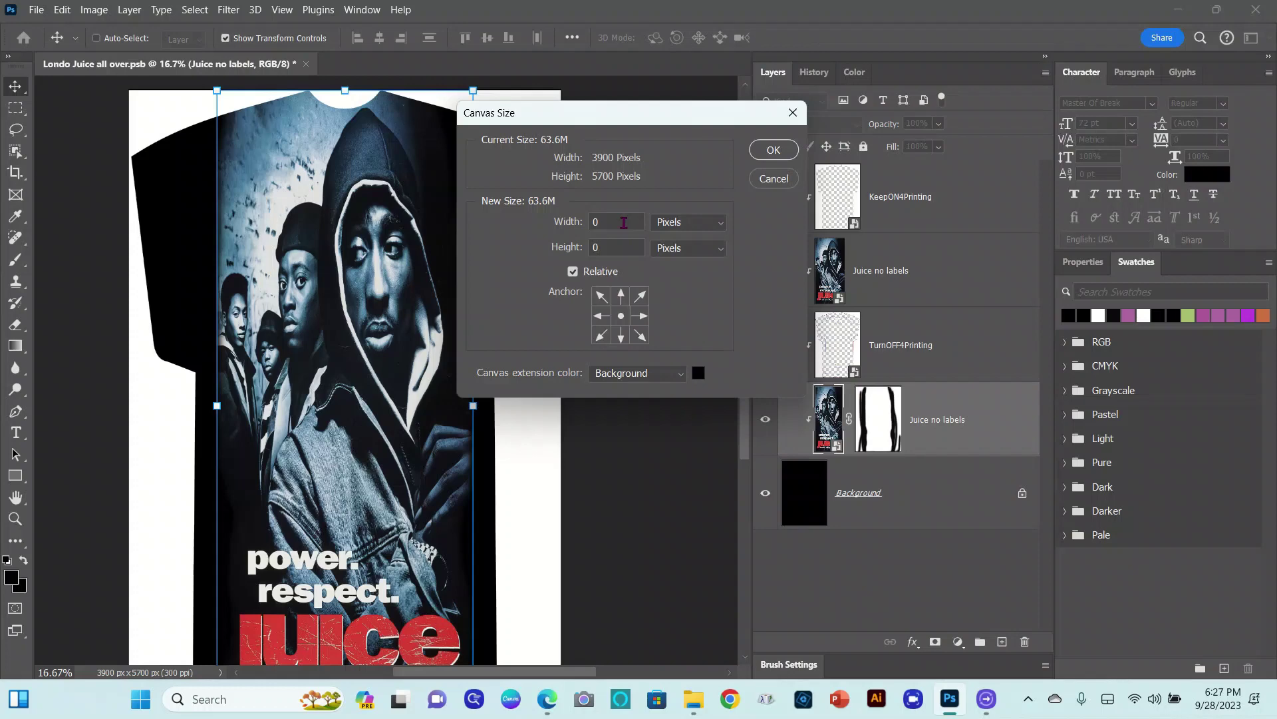
pyautogui.doubleClick(624, 223)
pyautogui.write('13')
pyautogui.click(612, 245)
pyautogui.doubleClick(612, 245)
pyautogui.write('19')
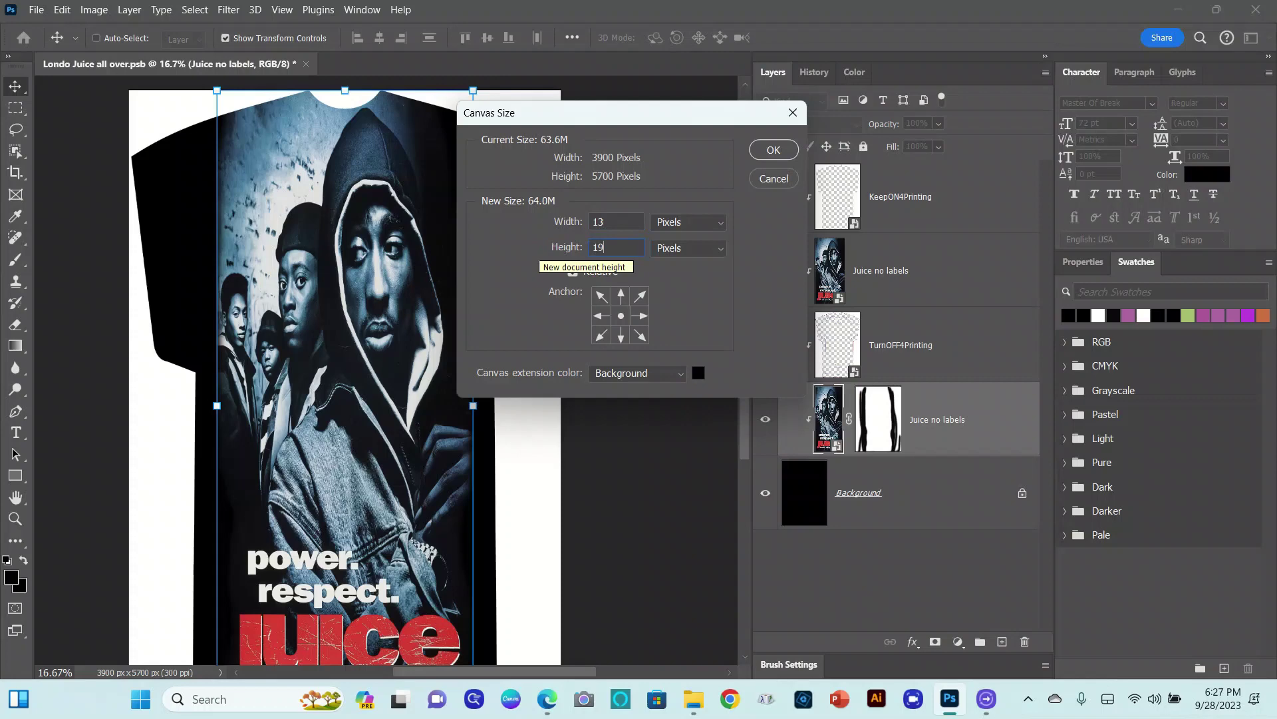
pyautogui.click(774, 151)
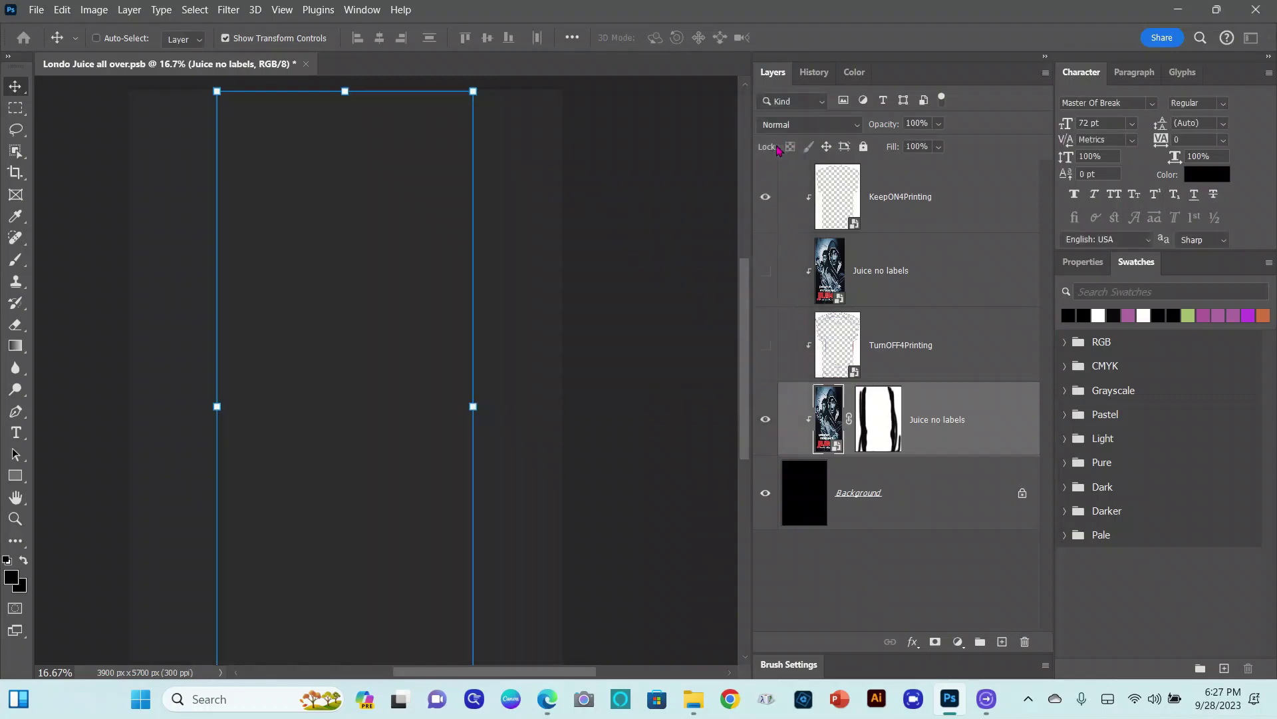